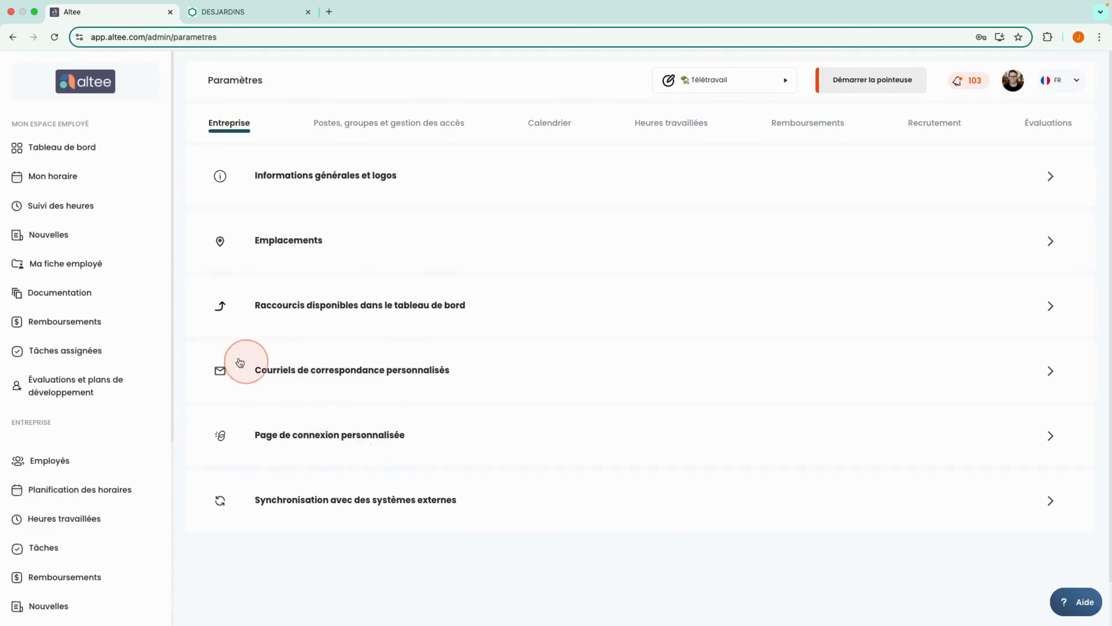
# Expand the external systems synchronization section in the company settings to show the Nethris/EmployeurD connection fields
pyautogui.scroll(-6, 117, 393)
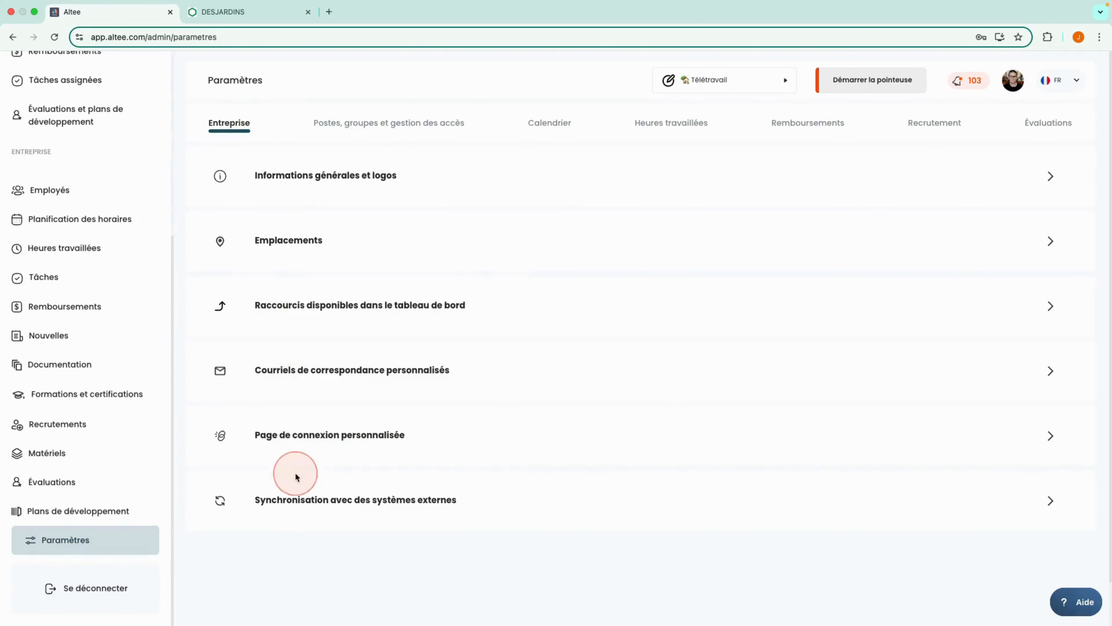
pyautogui.click(301, 504)
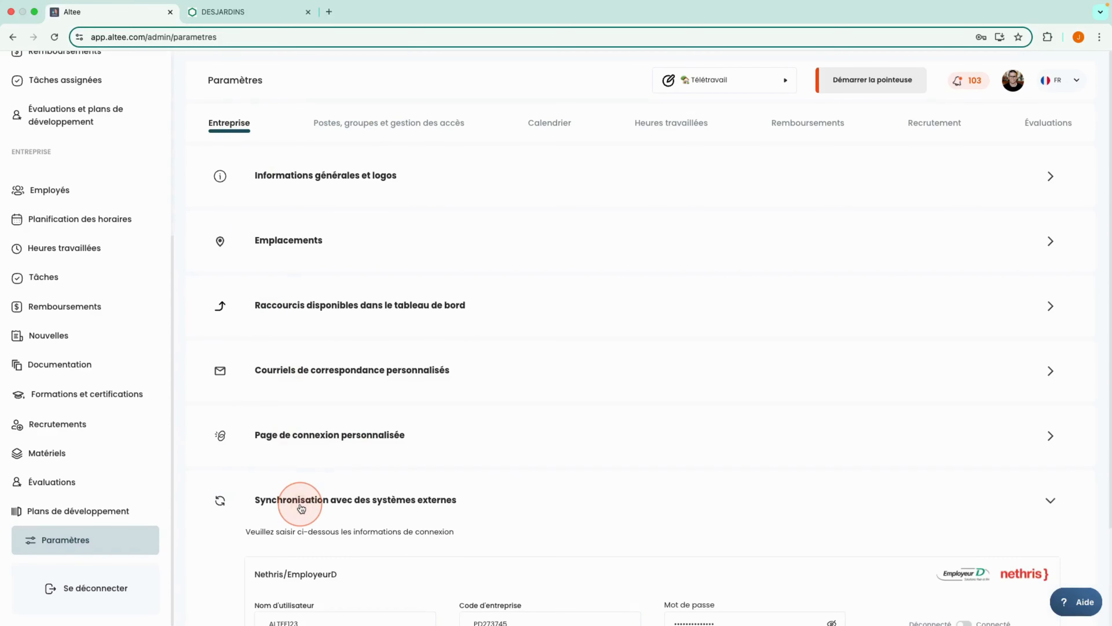
pyautogui.scroll(-2, 302, 501)
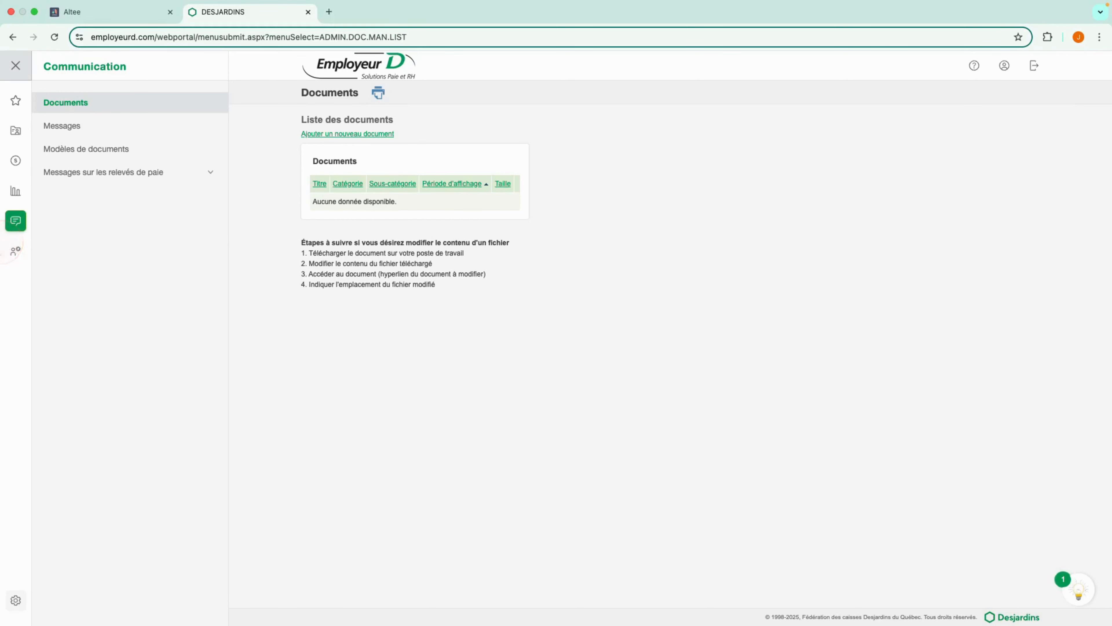
# Switch to Employeur D and open the list of users in user management
pyautogui.click(16, 252)
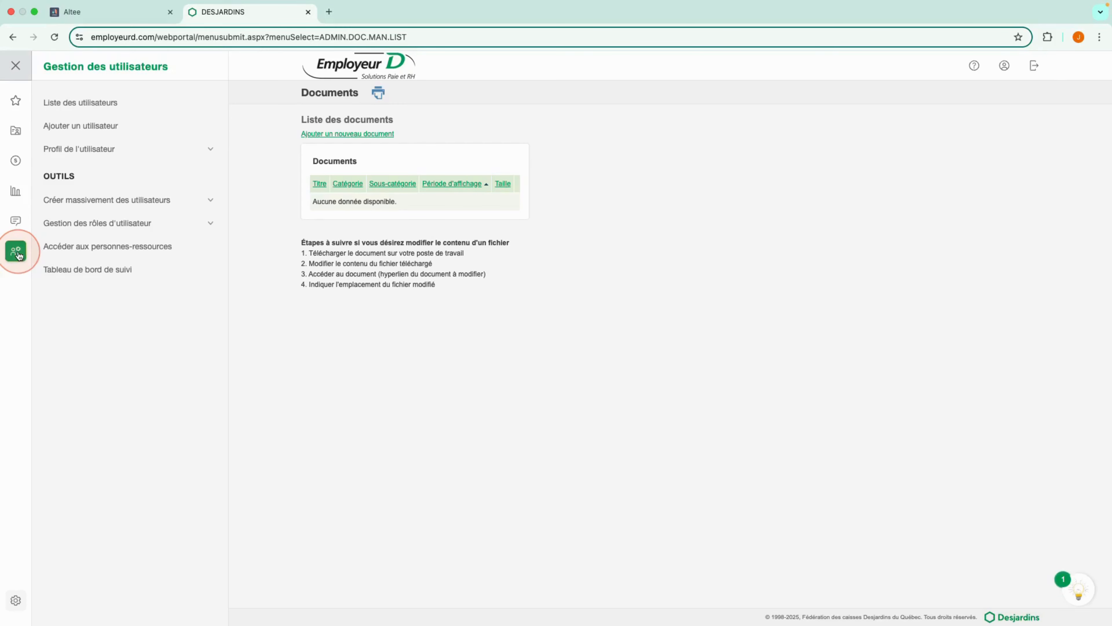
pyautogui.click(77, 105)
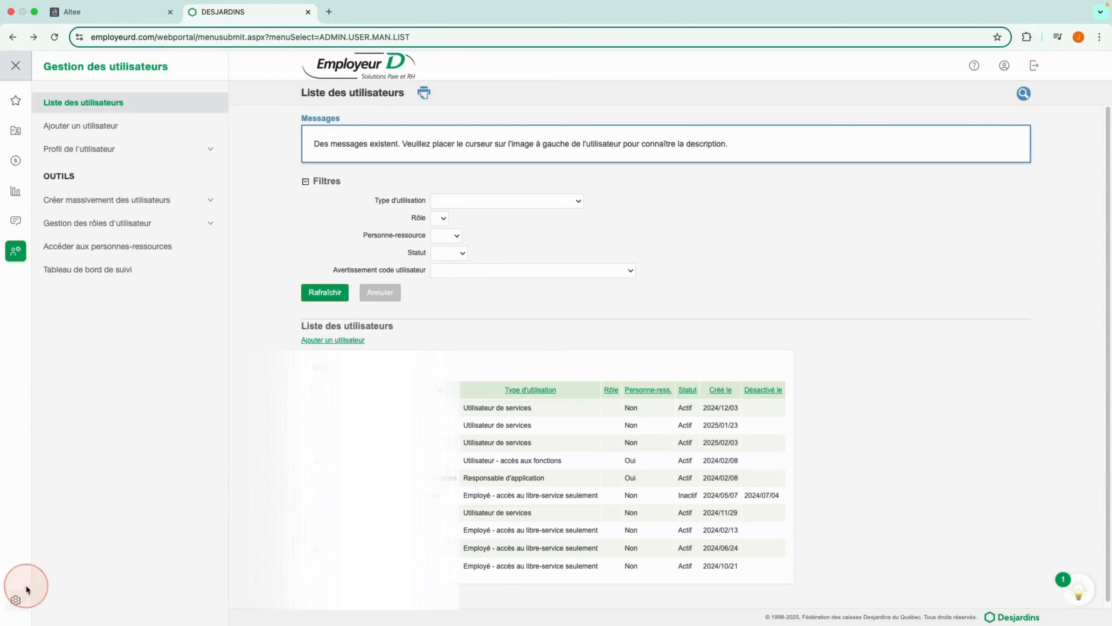
# Make sure the option Activer les utilisateurs de service is enabled in the company options, and save
pyautogui.click(18, 600)
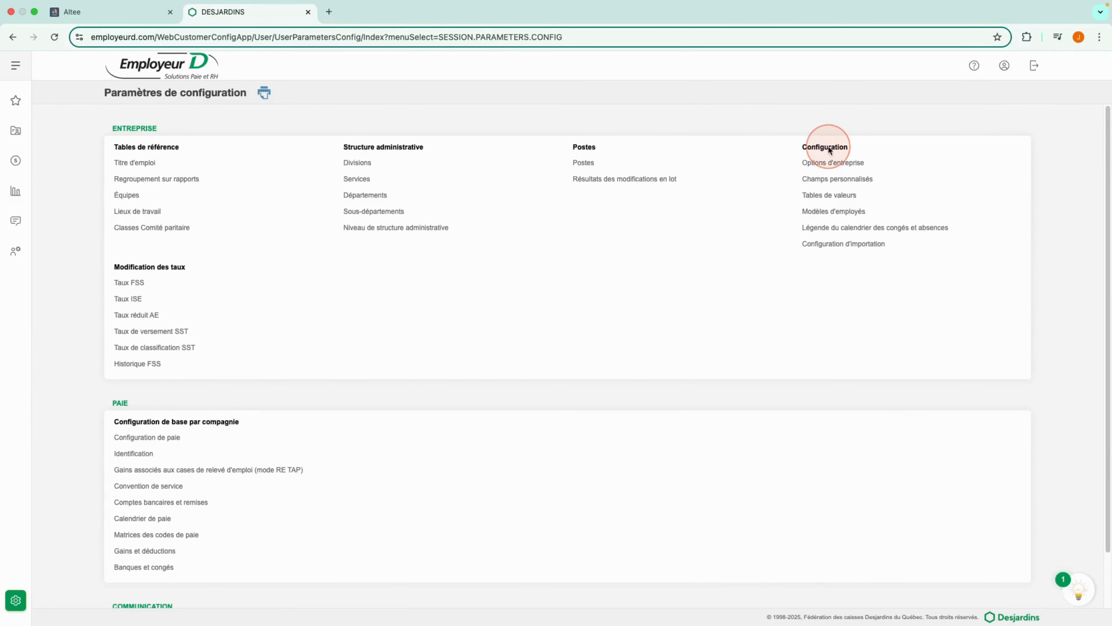
pyautogui.click(824, 165)
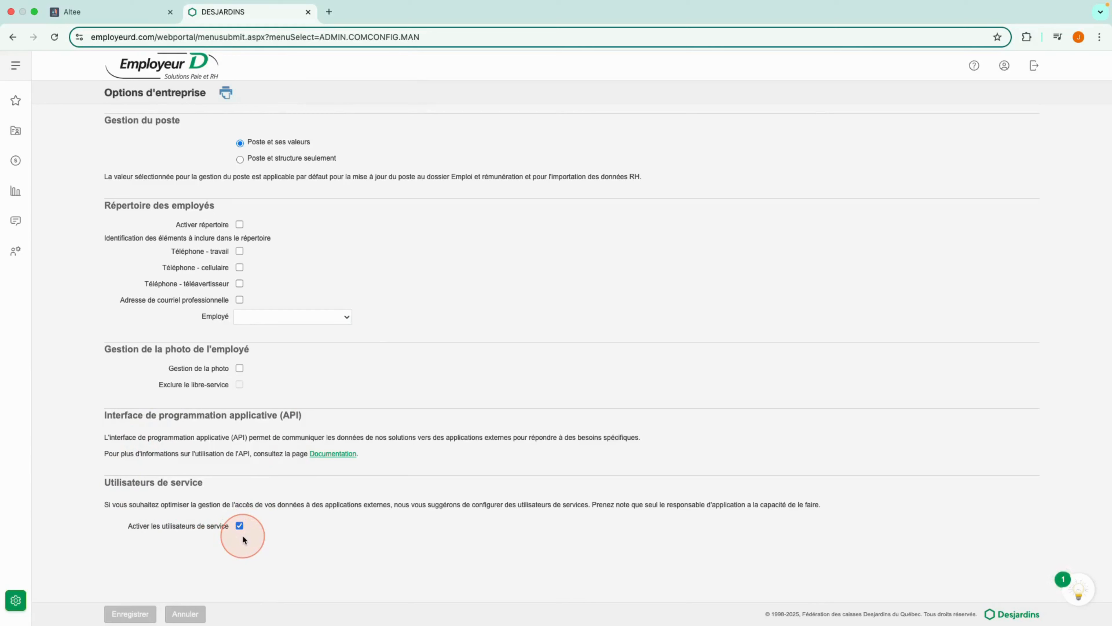
pyautogui.click(239, 526)
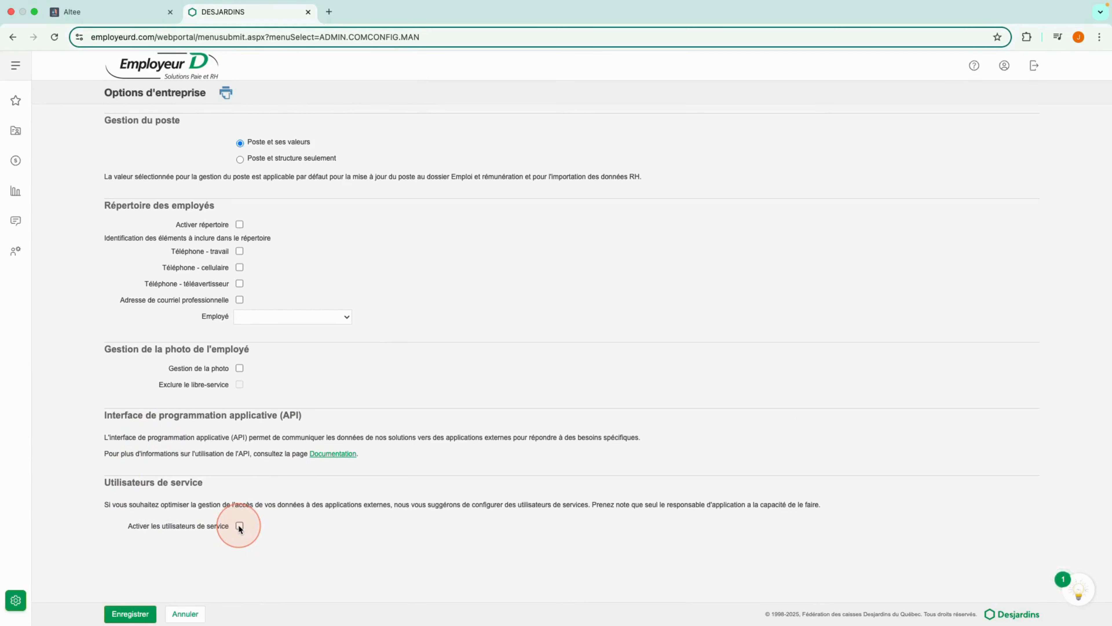
pyautogui.click(240, 526)
pyautogui.click(123, 612)
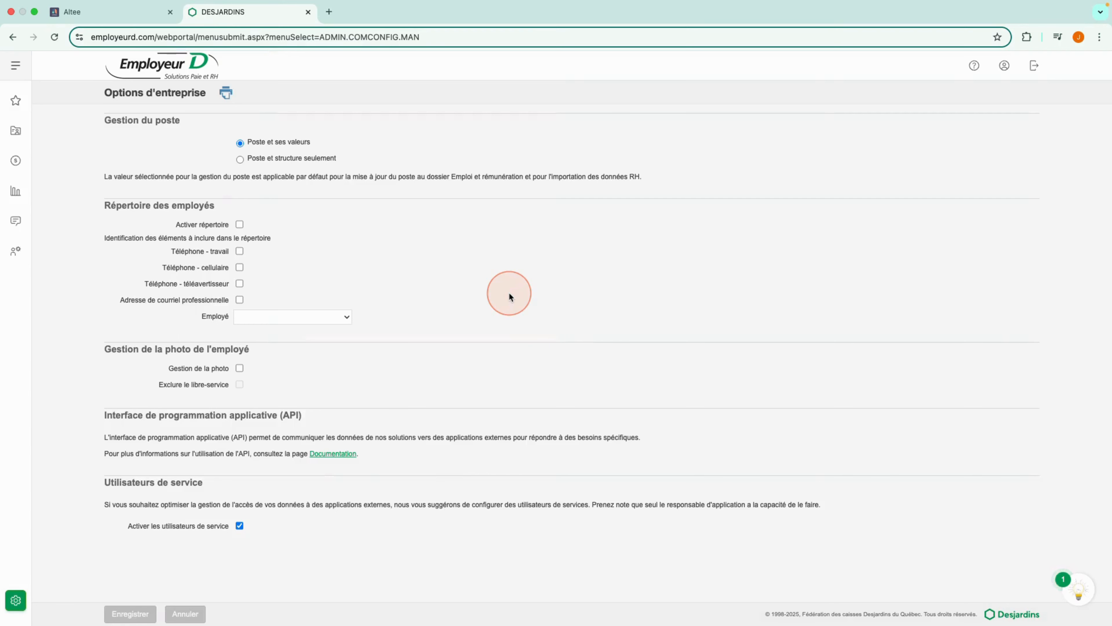
# Start adding a user in user management with the usage type Utilisateur de services
pyautogui.click(17, 251)
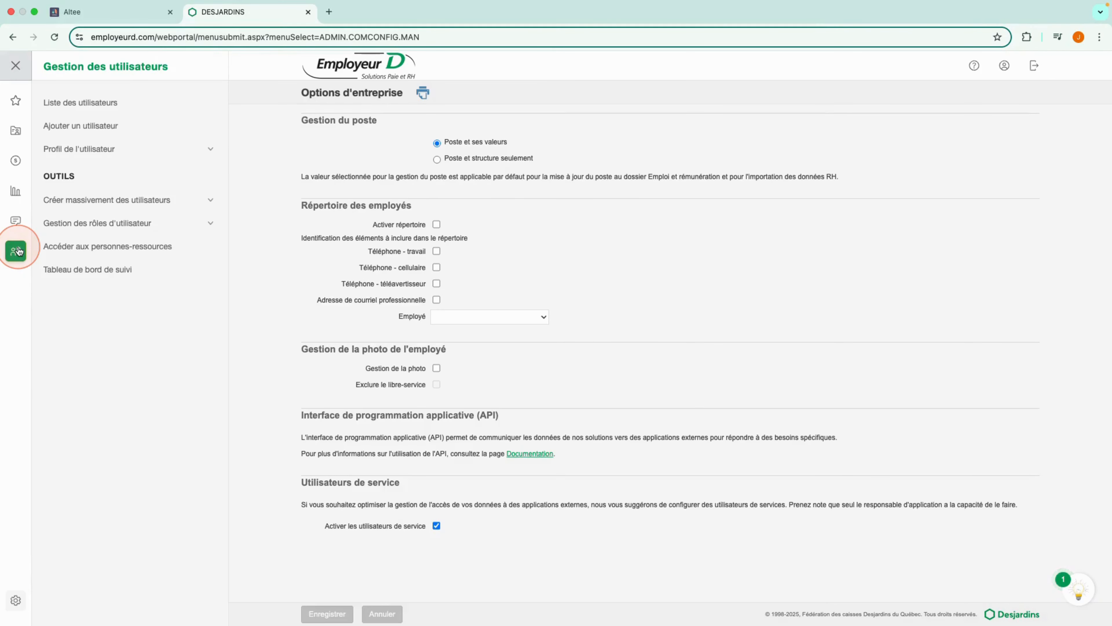
pyautogui.click(97, 128)
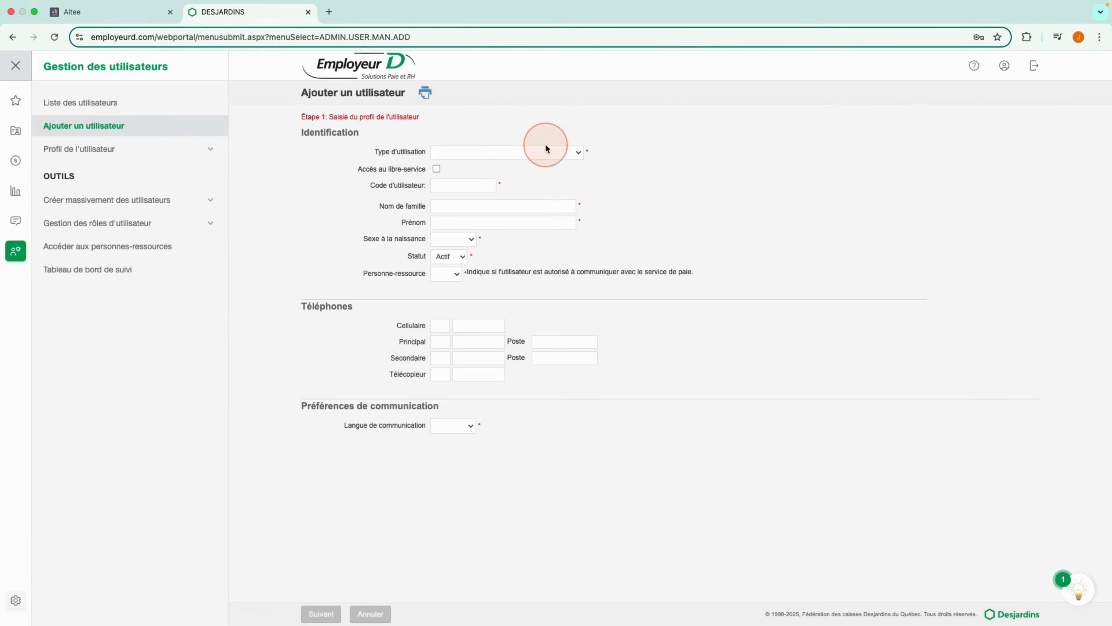
pyautogui.click(539, 153)
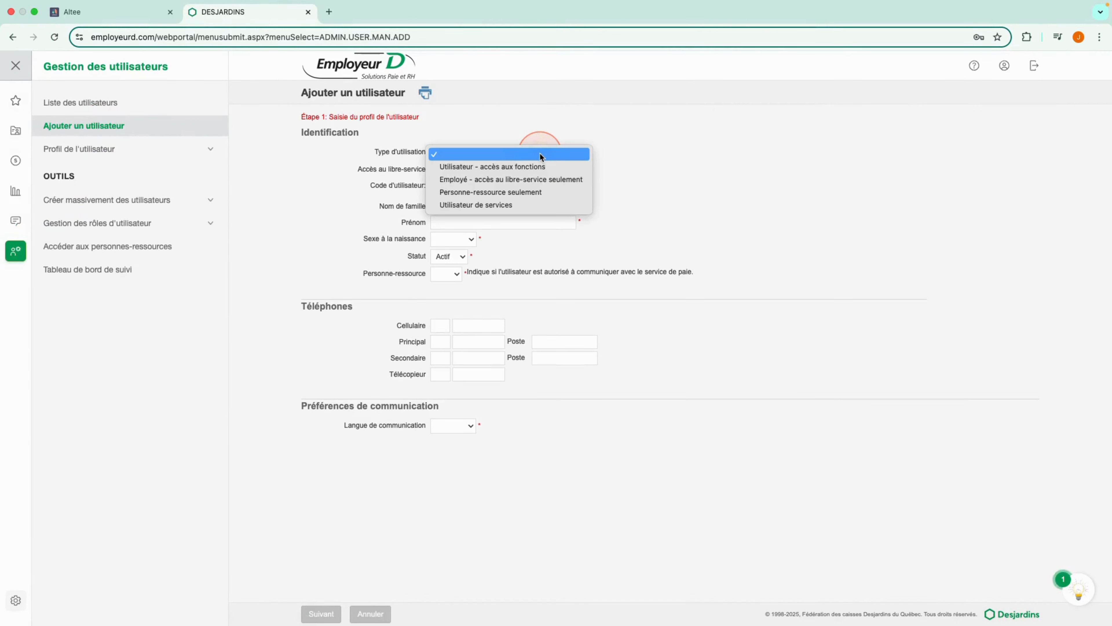
pyautogui.click(515, 204)
# Enter Altee2025 as the user code and associate the new user with the Altee application
pyautogui.click(442, 169)
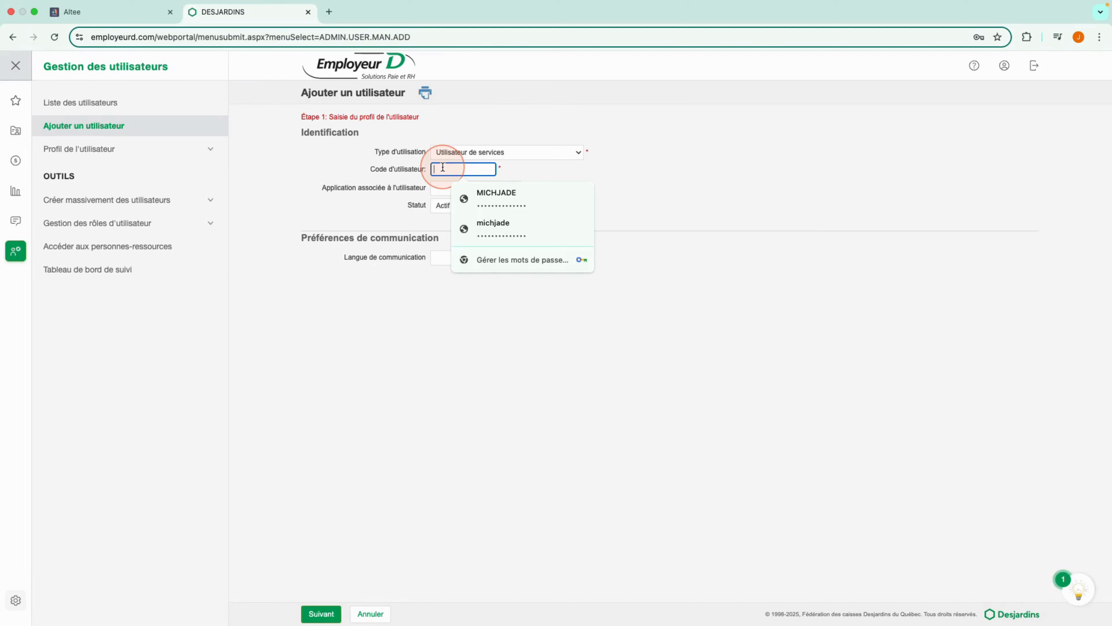
pyautogui.write('Alte')
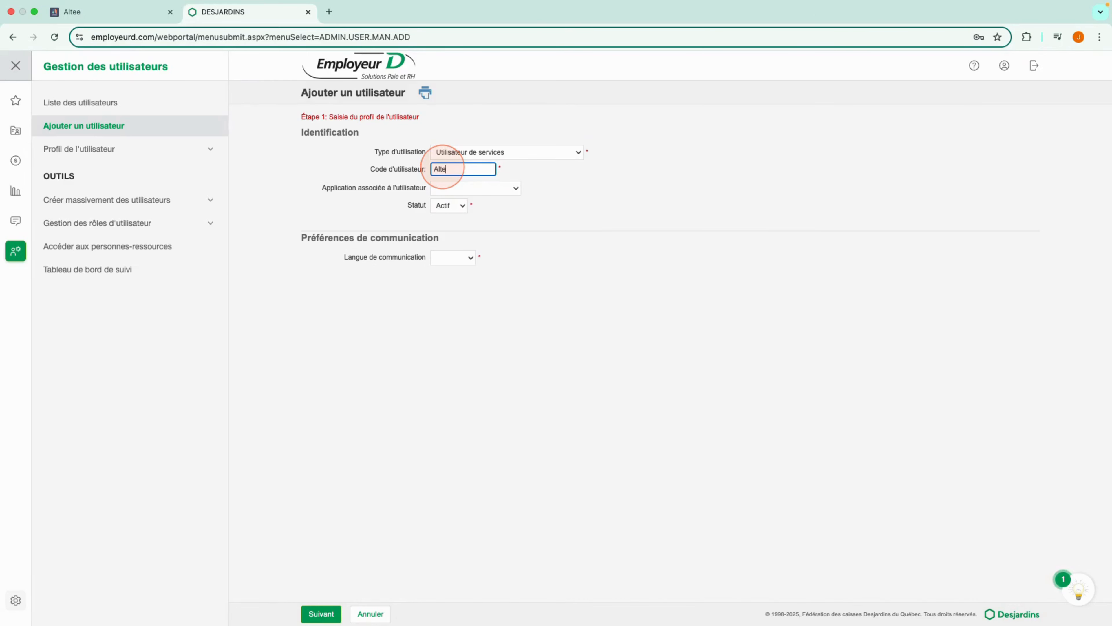
pyautogui.write('e2025')
pyautogui.click(446, 188)
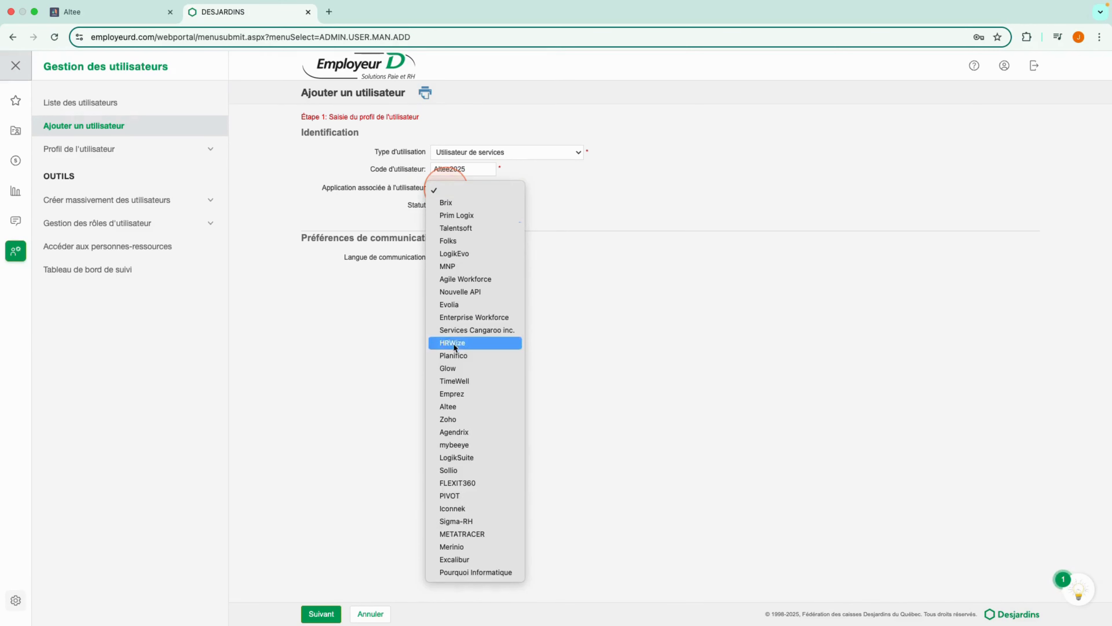
pyautogui.click(454, 406)
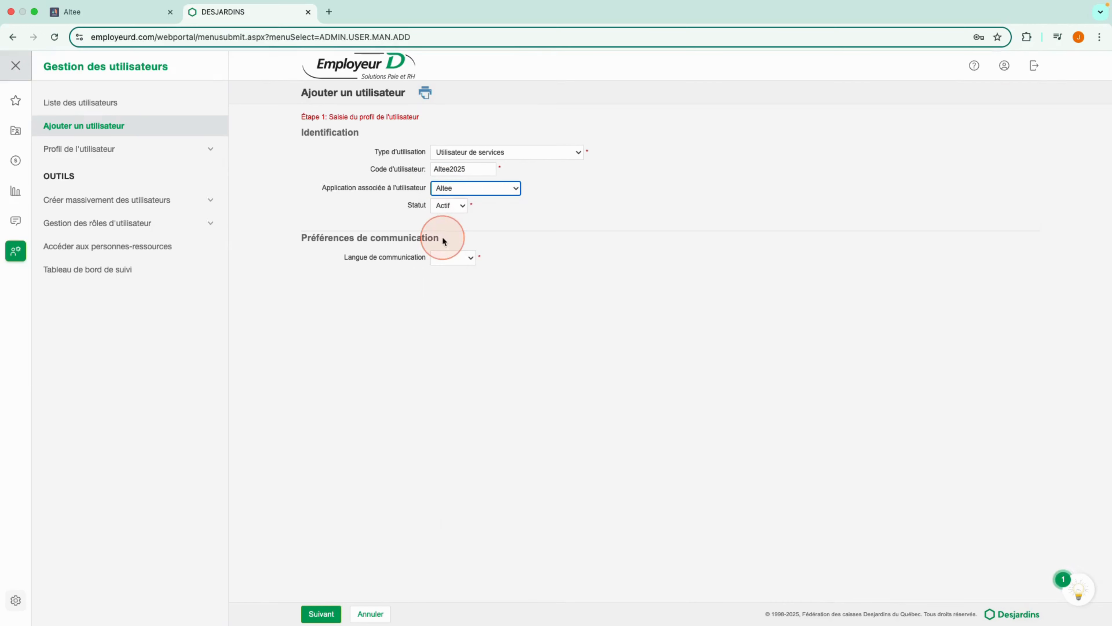
# Set the user's communication language to Français and proceed to the company access stage
pyautogui.click(453, 259)
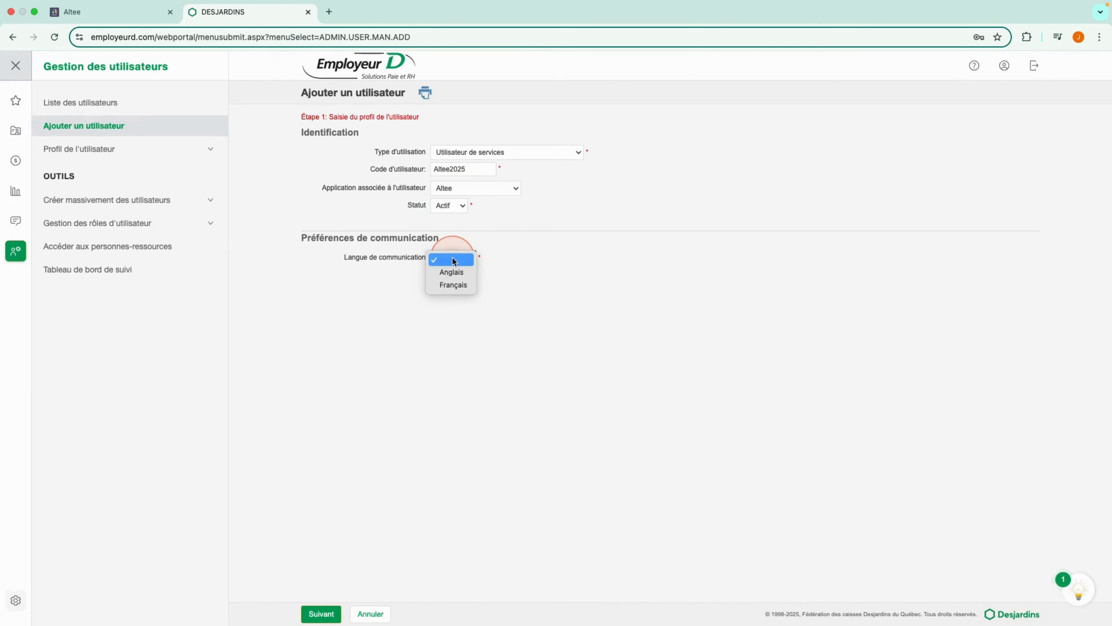
pyautogui.click(454, 288)
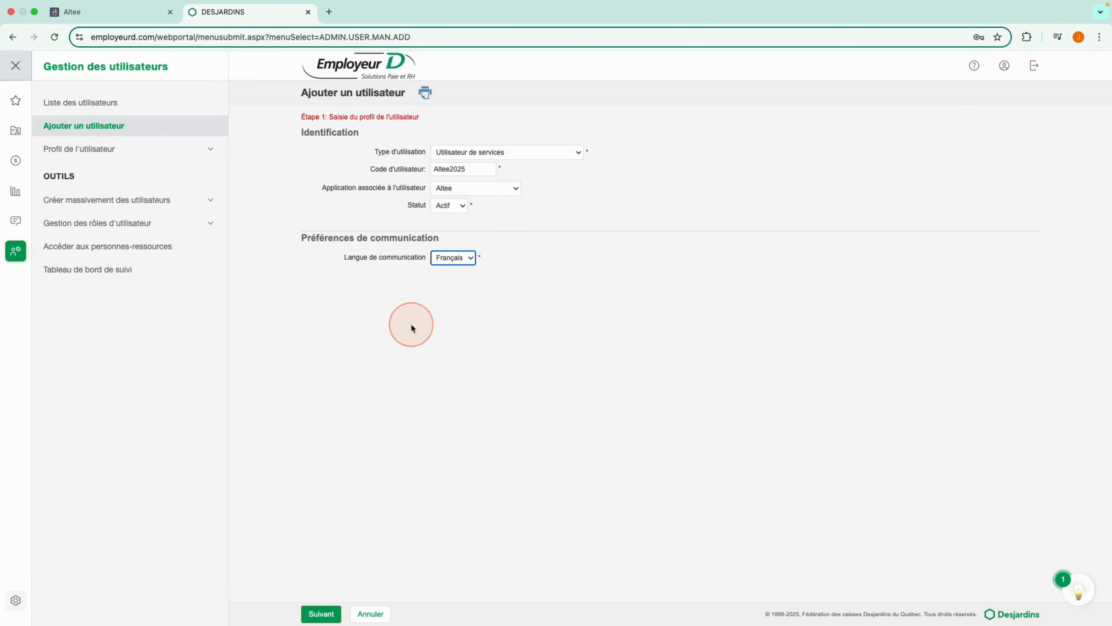
pyautogui.click(318, 613)
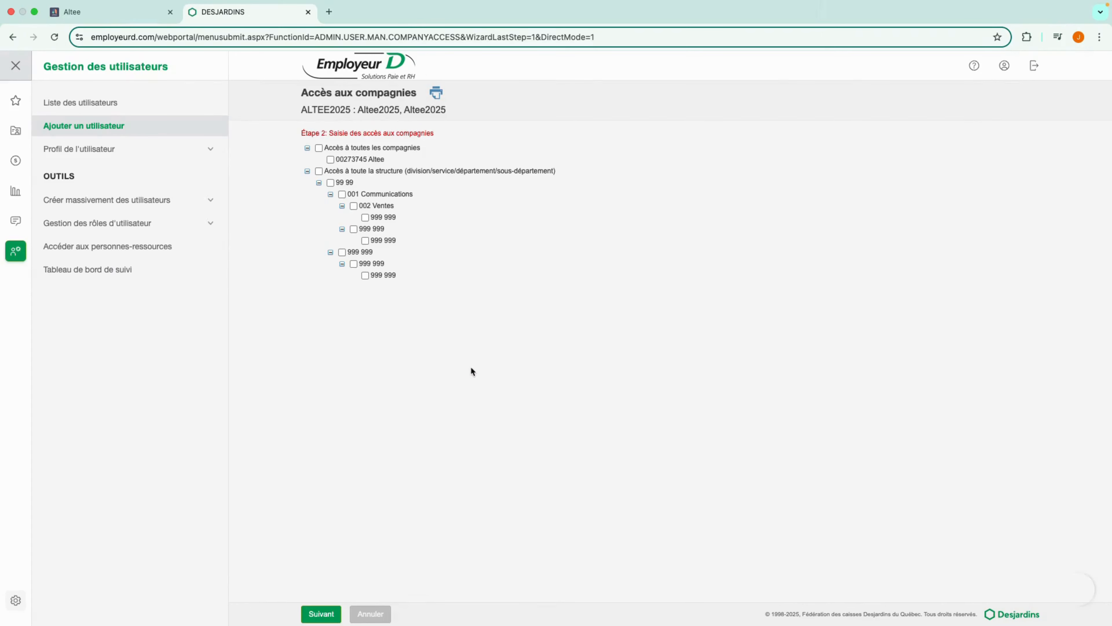
# Grant the service user access to all companies and the entire structure, and continue to the creation confirmation
pyautogui.click(319, 148)
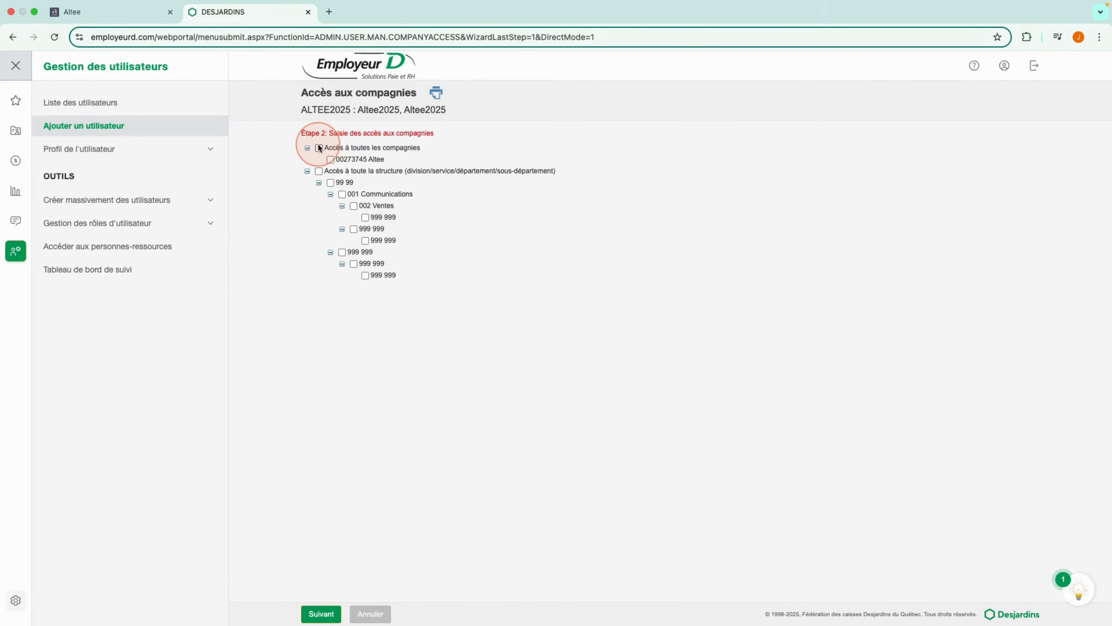
pyautogui.click(319, 171)
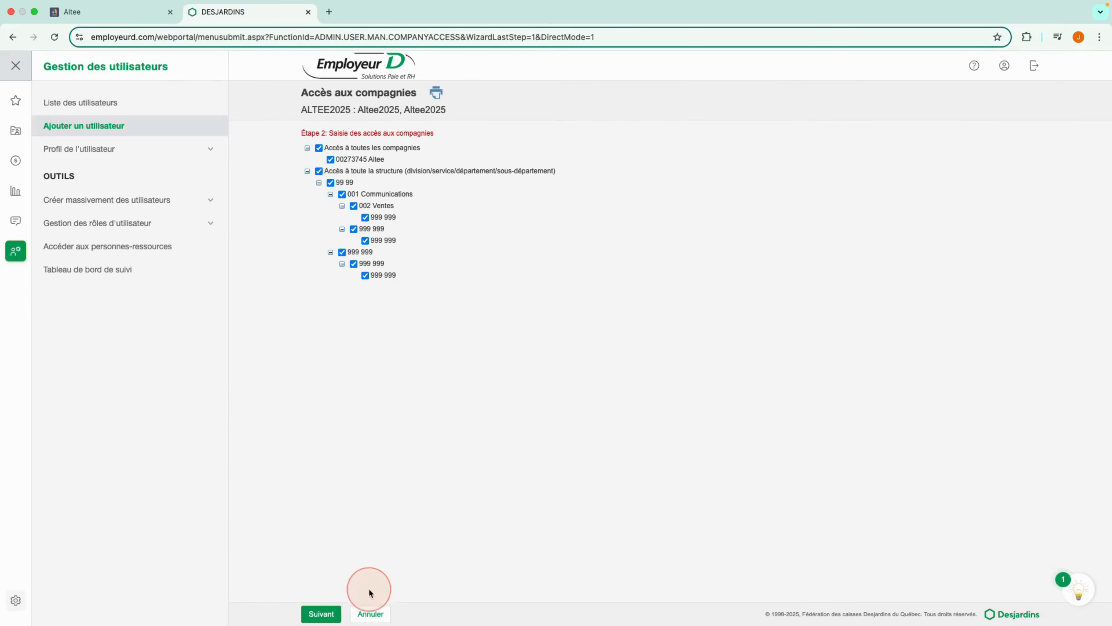
pyautogui.click(320, 614)
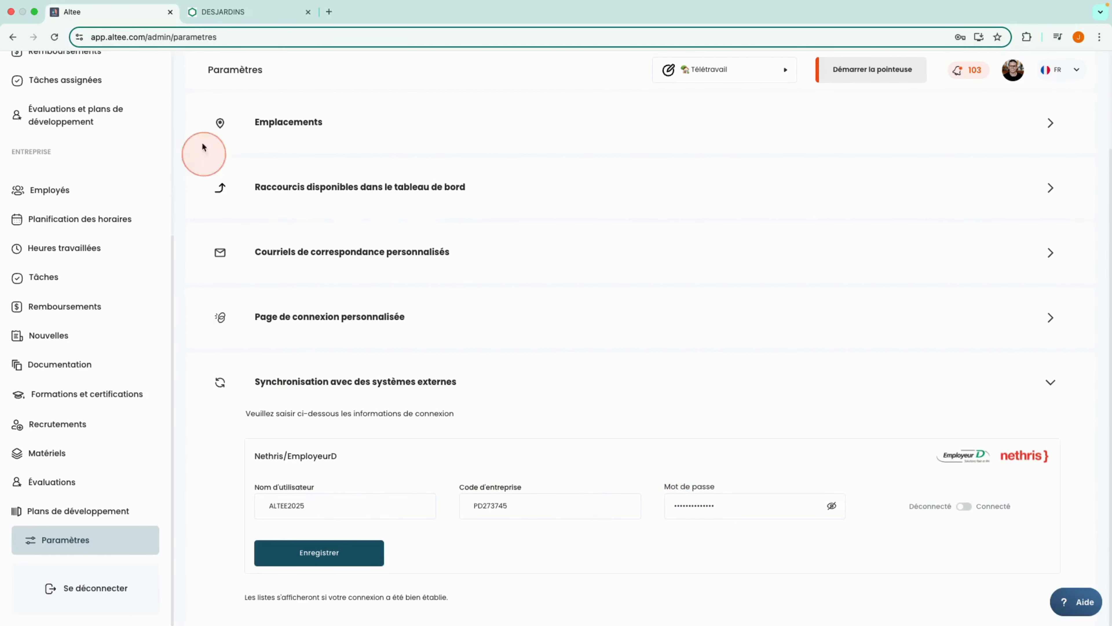
# Compare the service user's code and company code with Altee's connection fields, and select the generated password in Employeur D
pyautogui.click(236, 12)
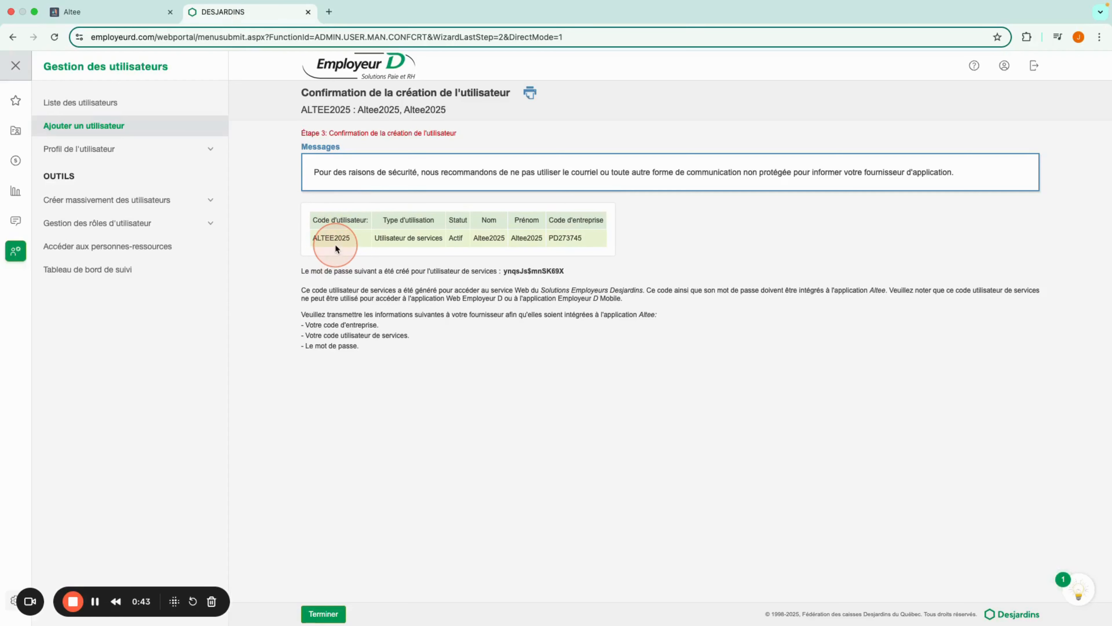
pyautogui.click(99, 22)
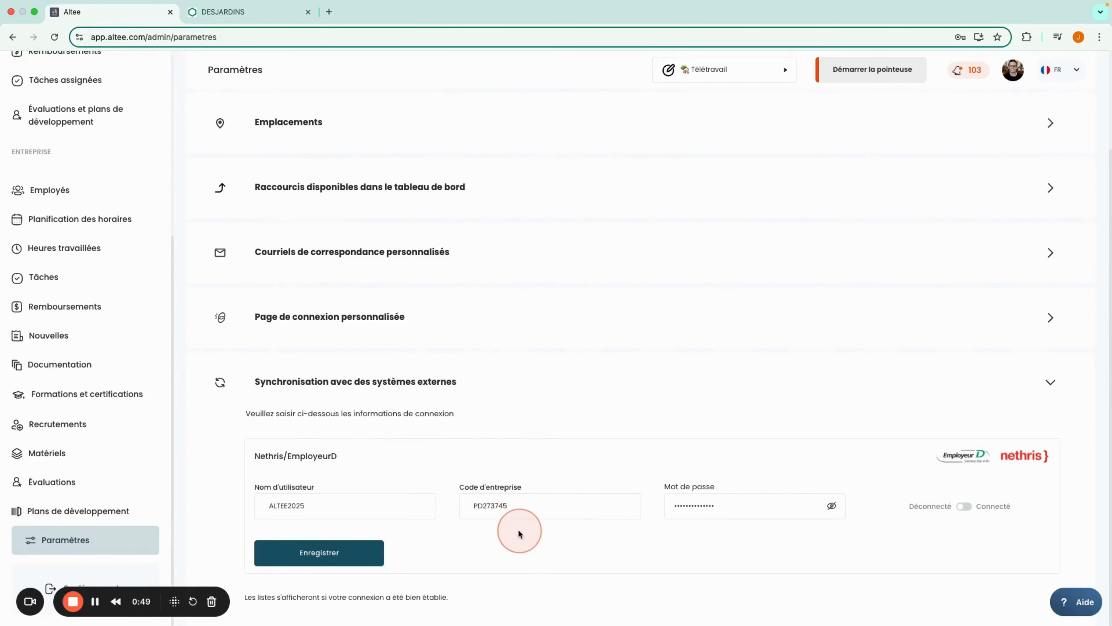
pyautogui.click(217, 12)
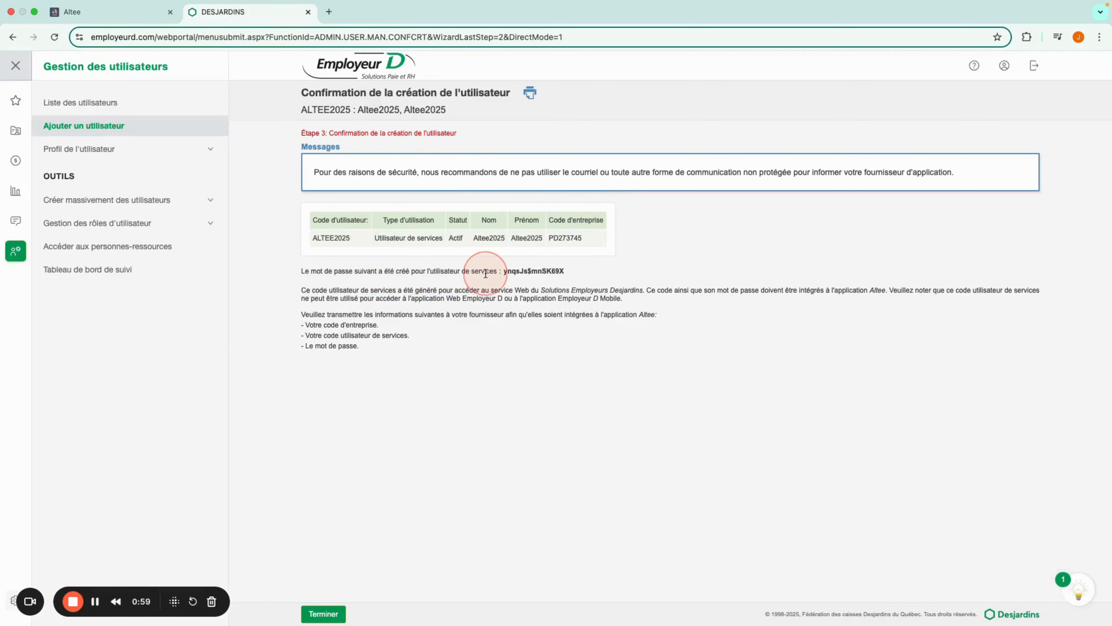
pyautogui.moveTo(564, 273); pyautogui.dragTo(504, 274)
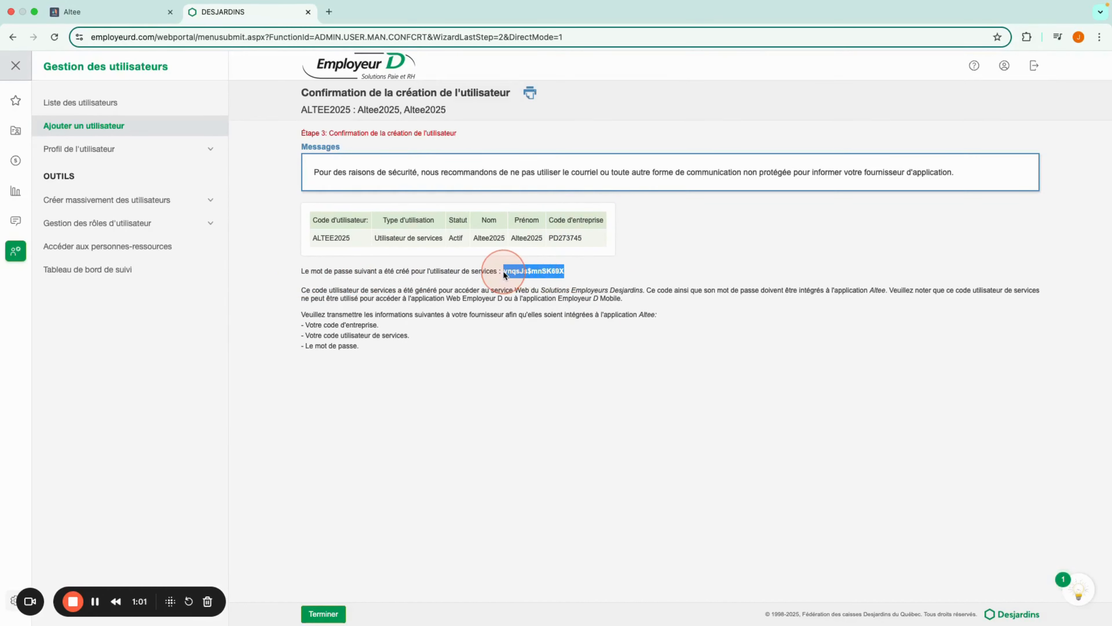
# Switch to Altee, set the Nethris/EmployeurD connection to Connecté, and save it
pyautogui.click(110, 12)
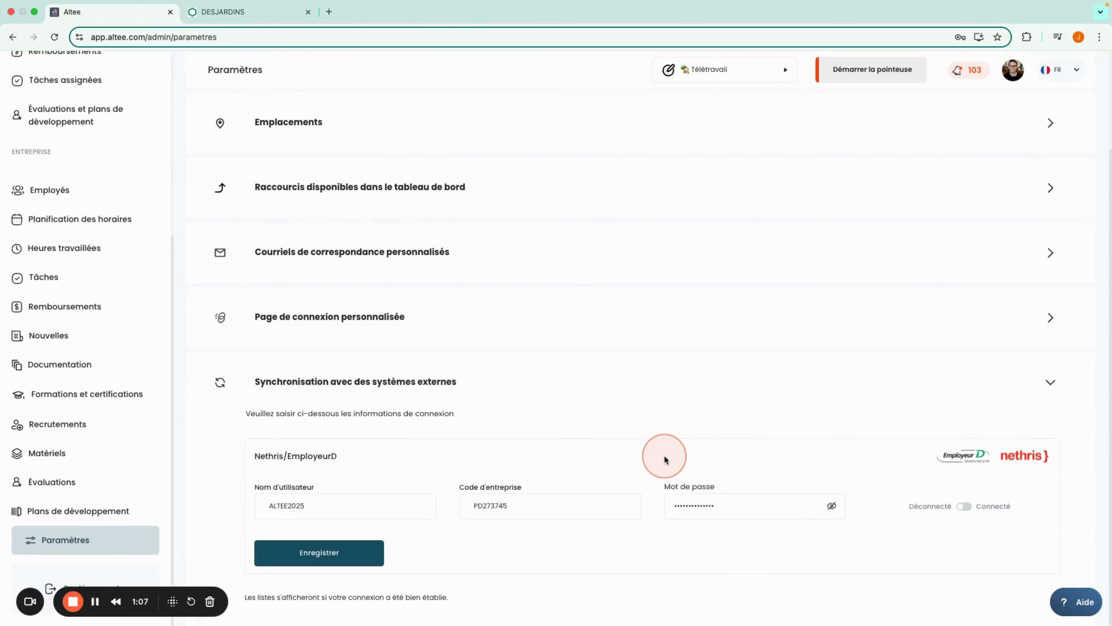
pyautogui.click(964, 508)
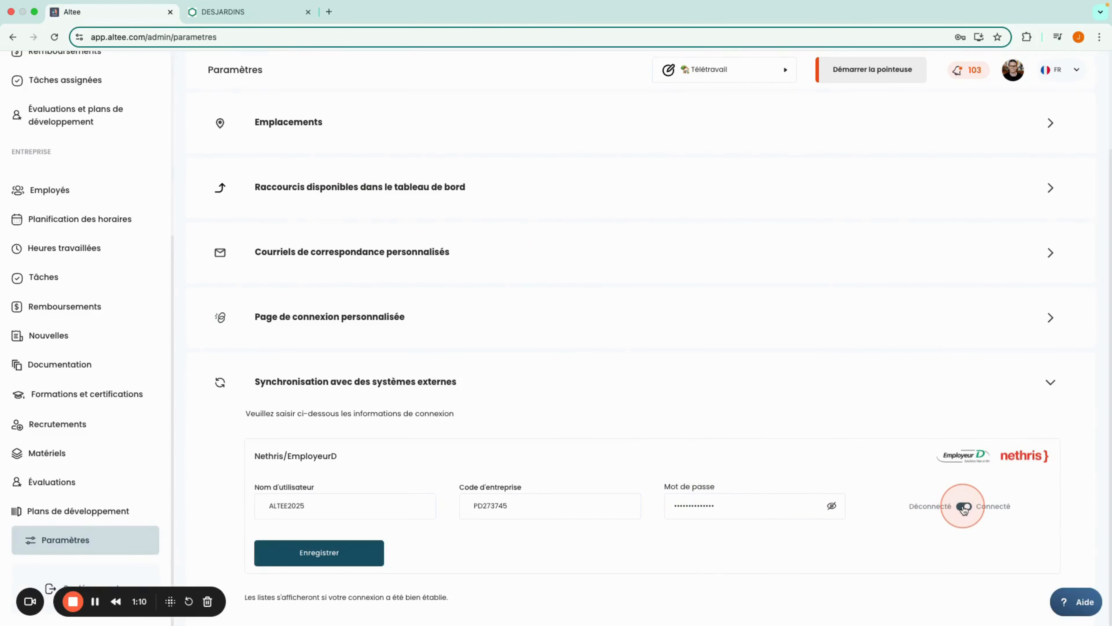
pyautogui.click(346, 562)
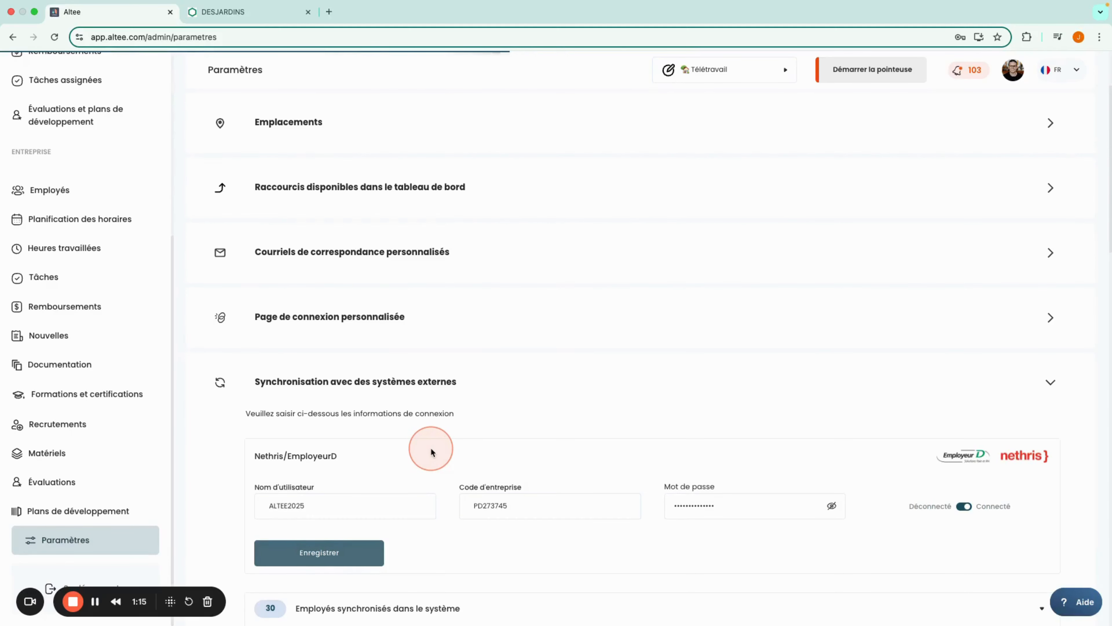
# Examine the lists of synchronized employees, data to merge and unsynchronized employees below the connection settings
pyautogui.scroll(-1, 431, 456)
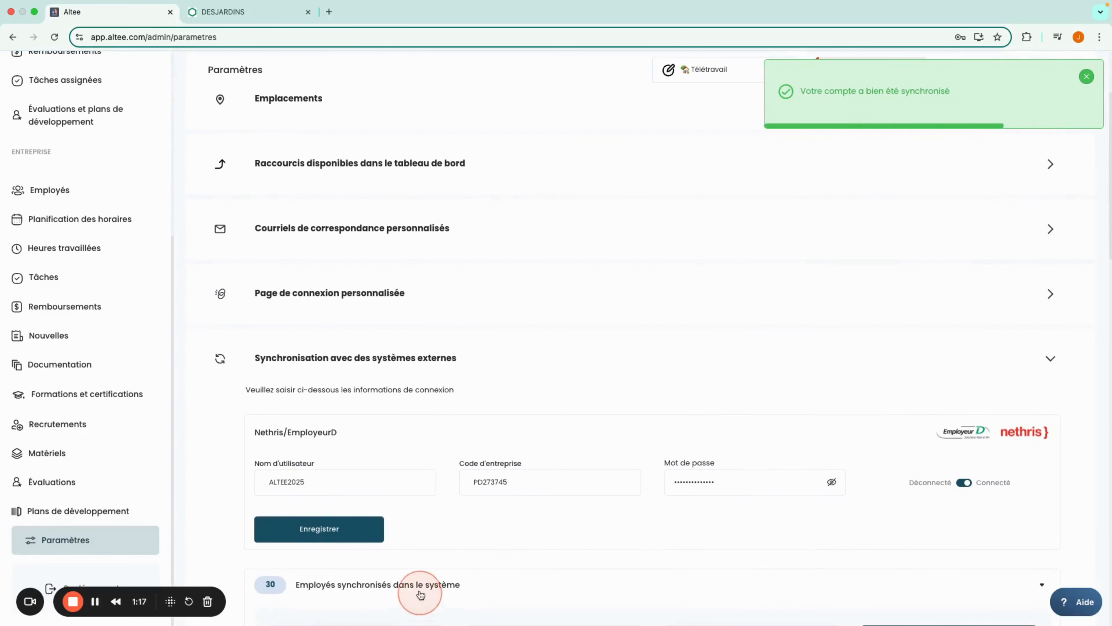
pyautogui.scroll(-2, 426, 539)
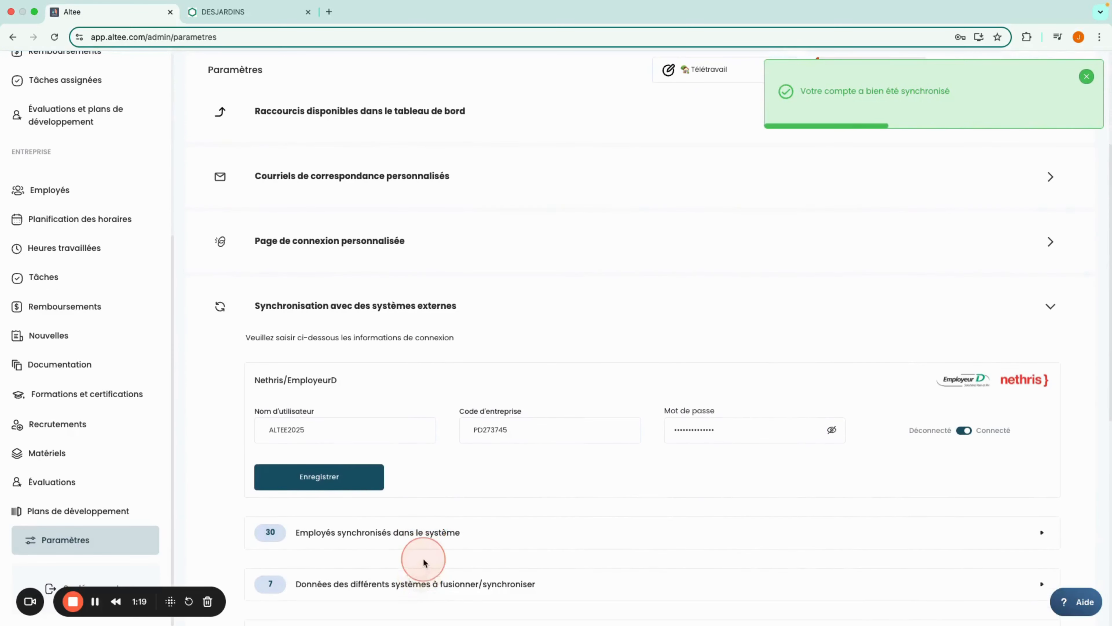
pyautogui.scroll(-2, 421, 572)
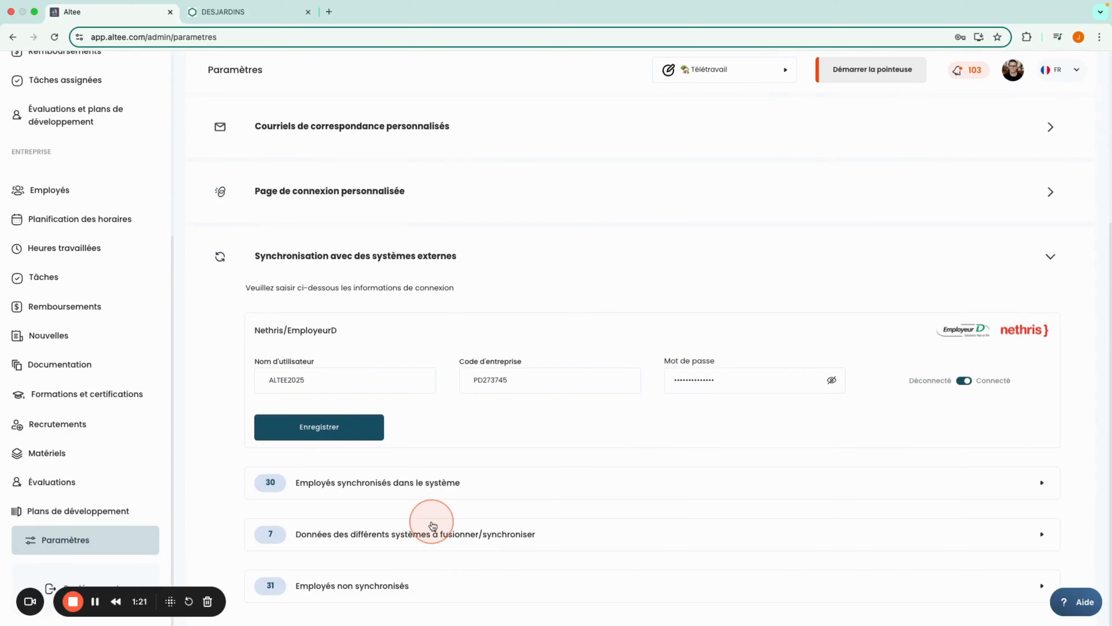